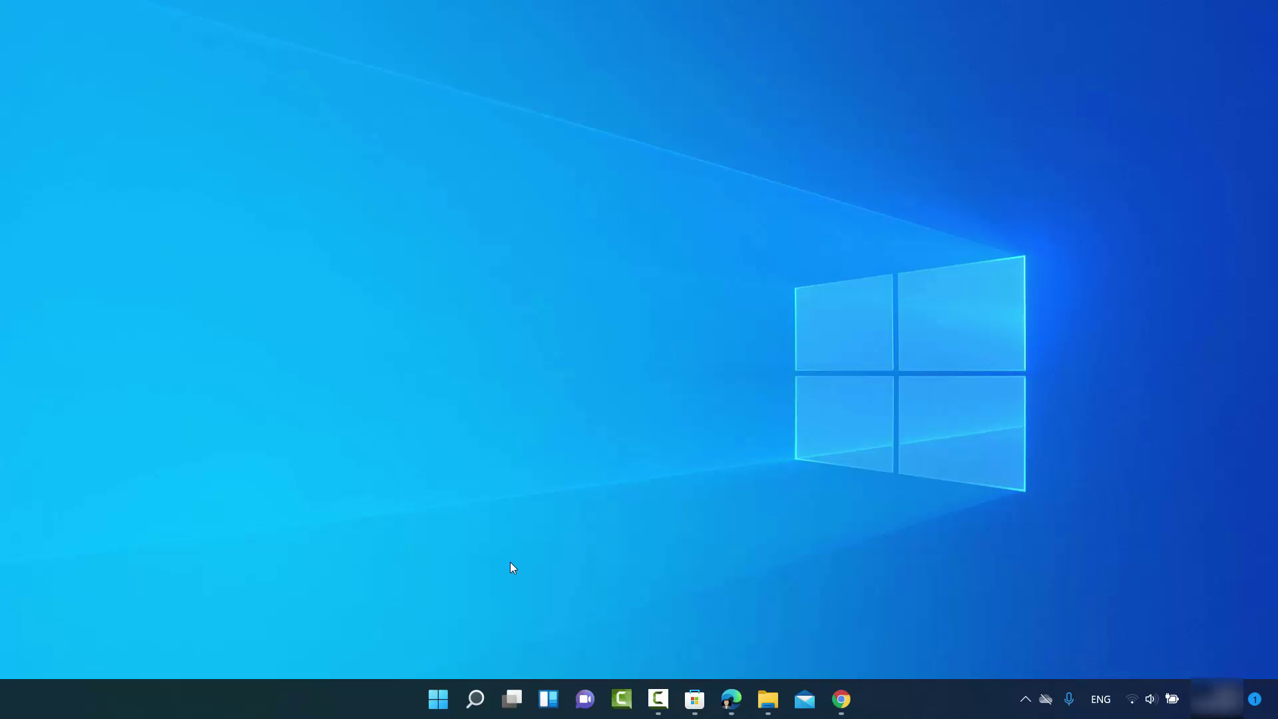
Search for 'connect', then dismiss the search results back to the desktop.
left_click(474, 700)
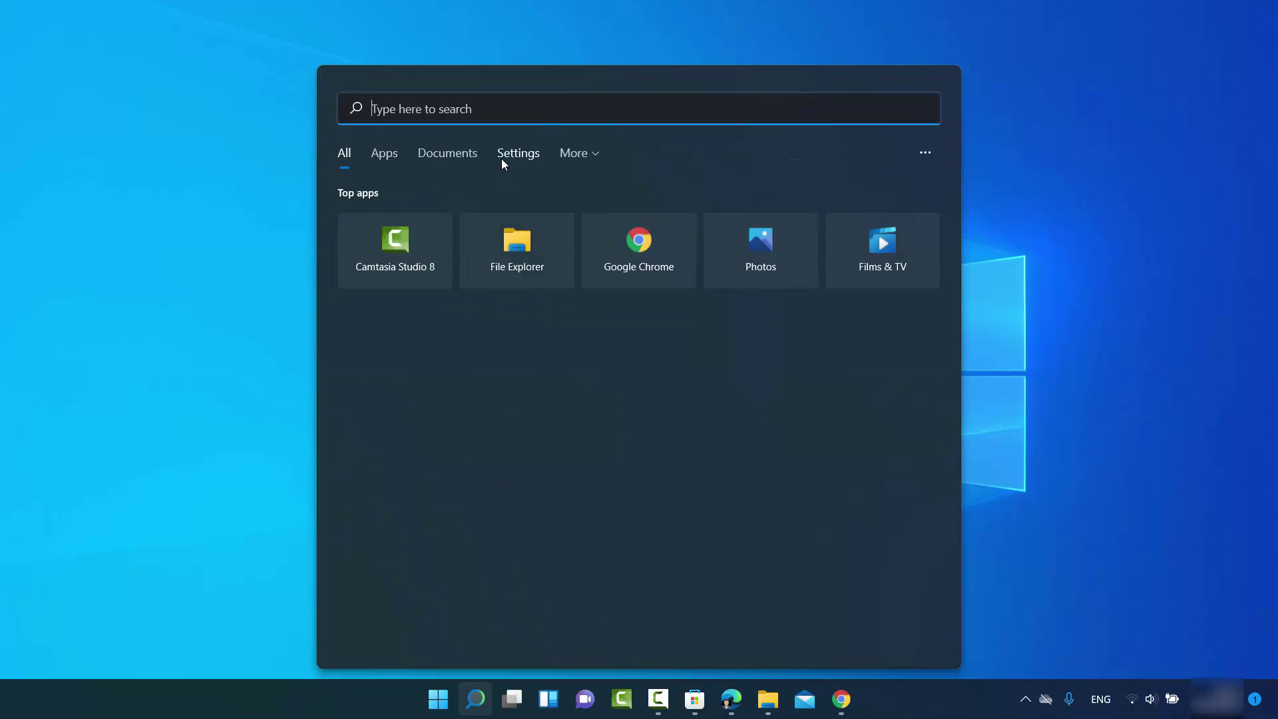
type("co")
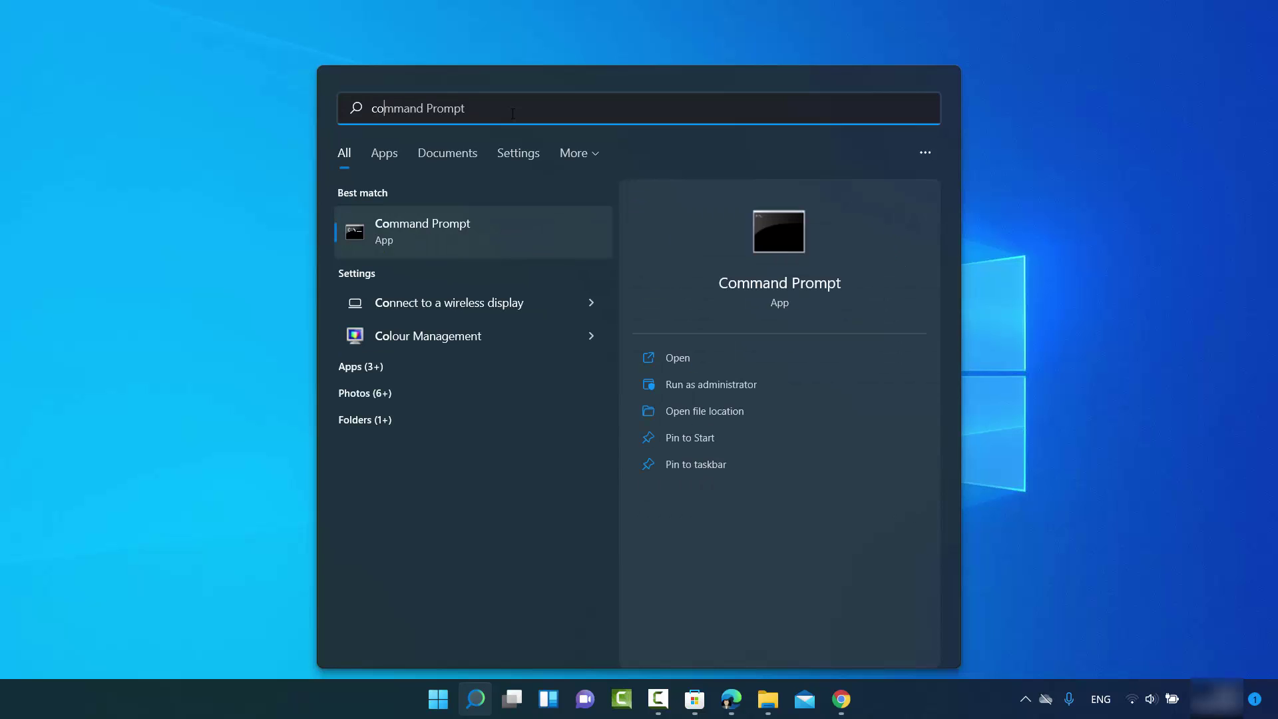
type("nnect")
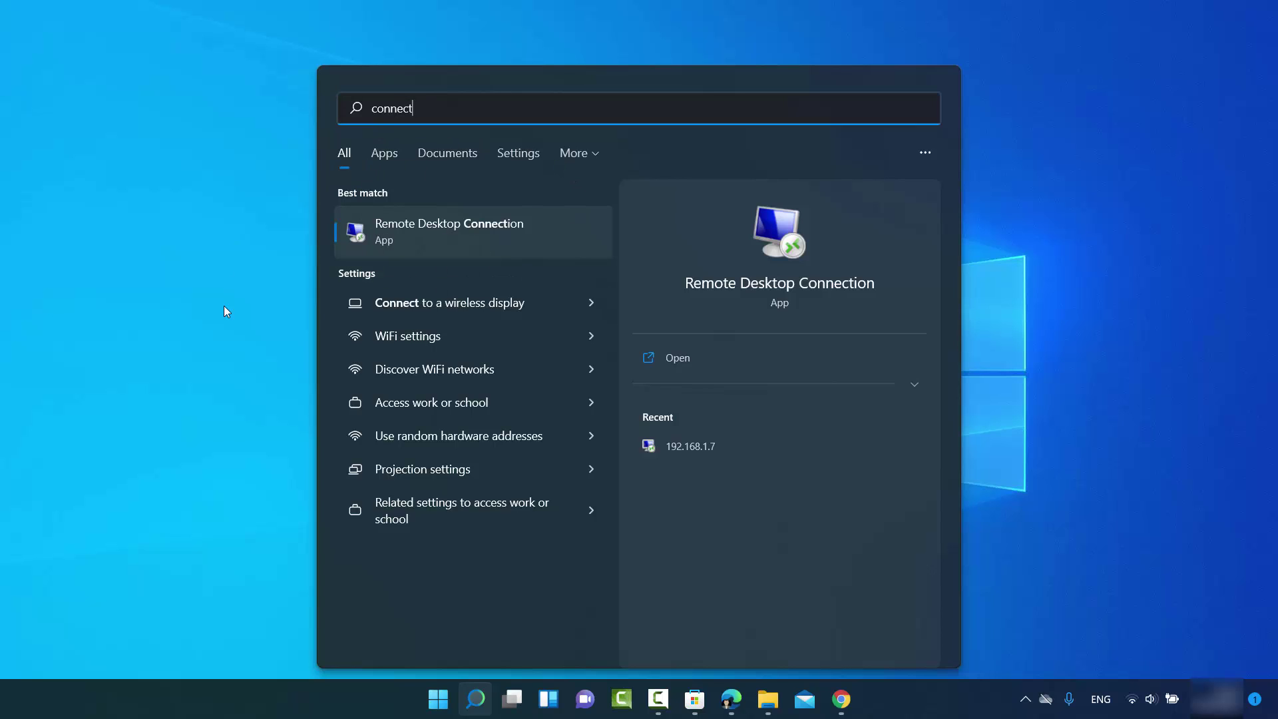
left_click(254, 288)
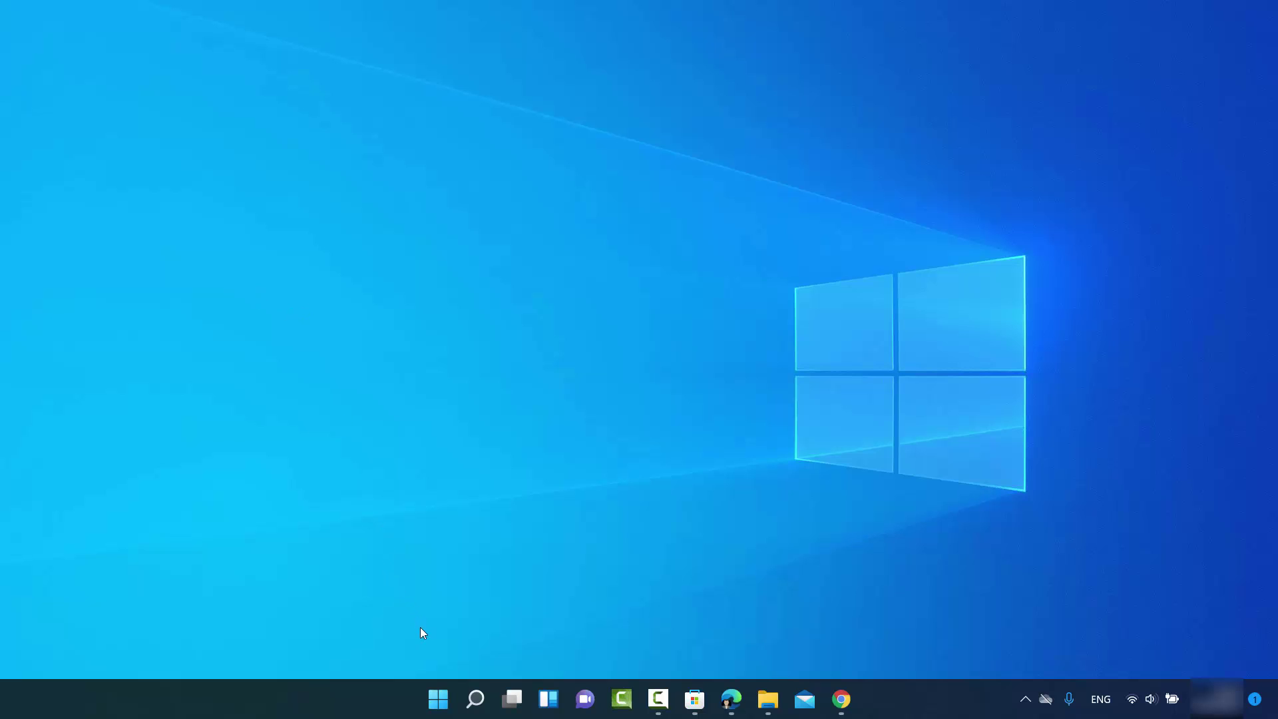
Launch Settings from the Win+X menu, then search 'settings' and close the search panel.
right_click(439, 702)
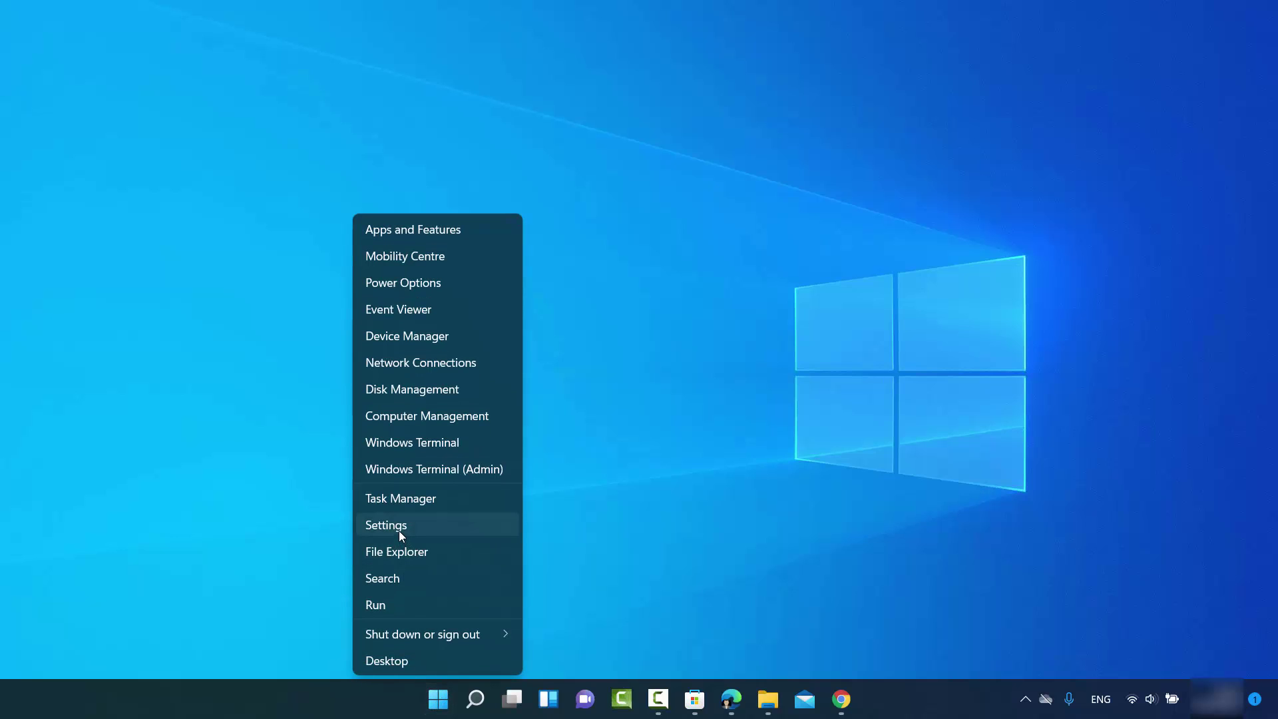
left_click(398, 530)
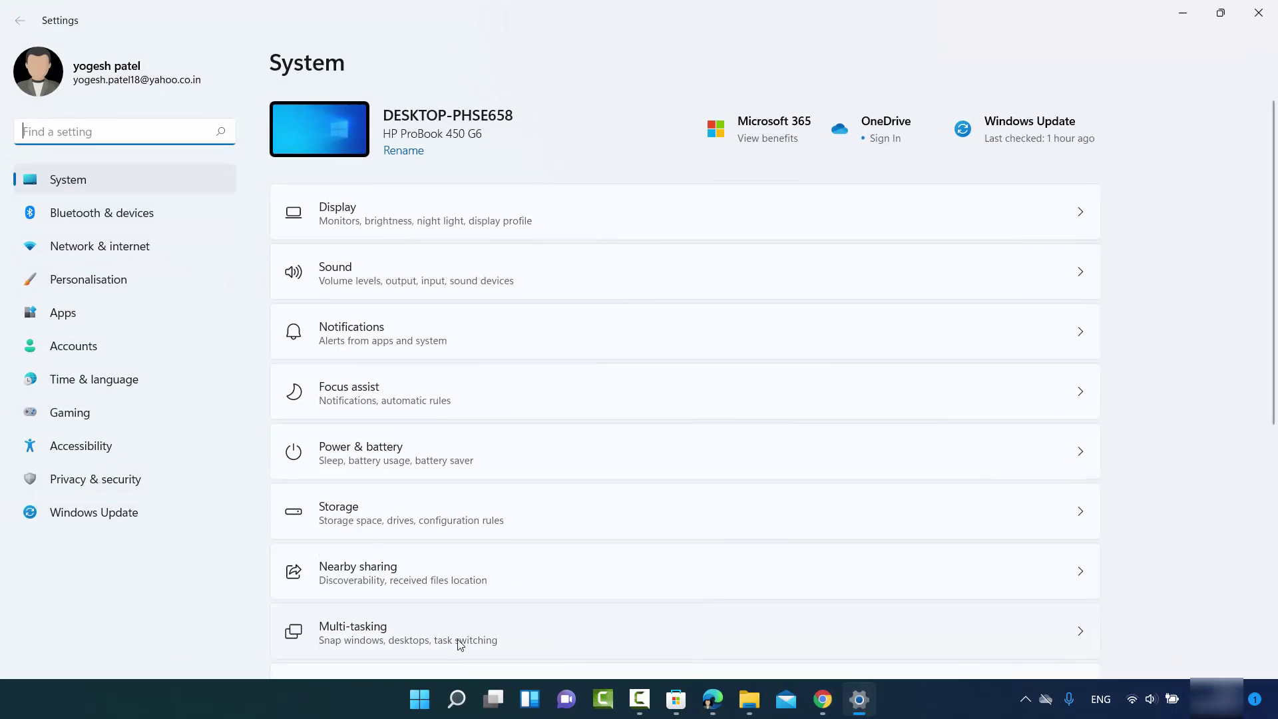
left_click(460, 698)
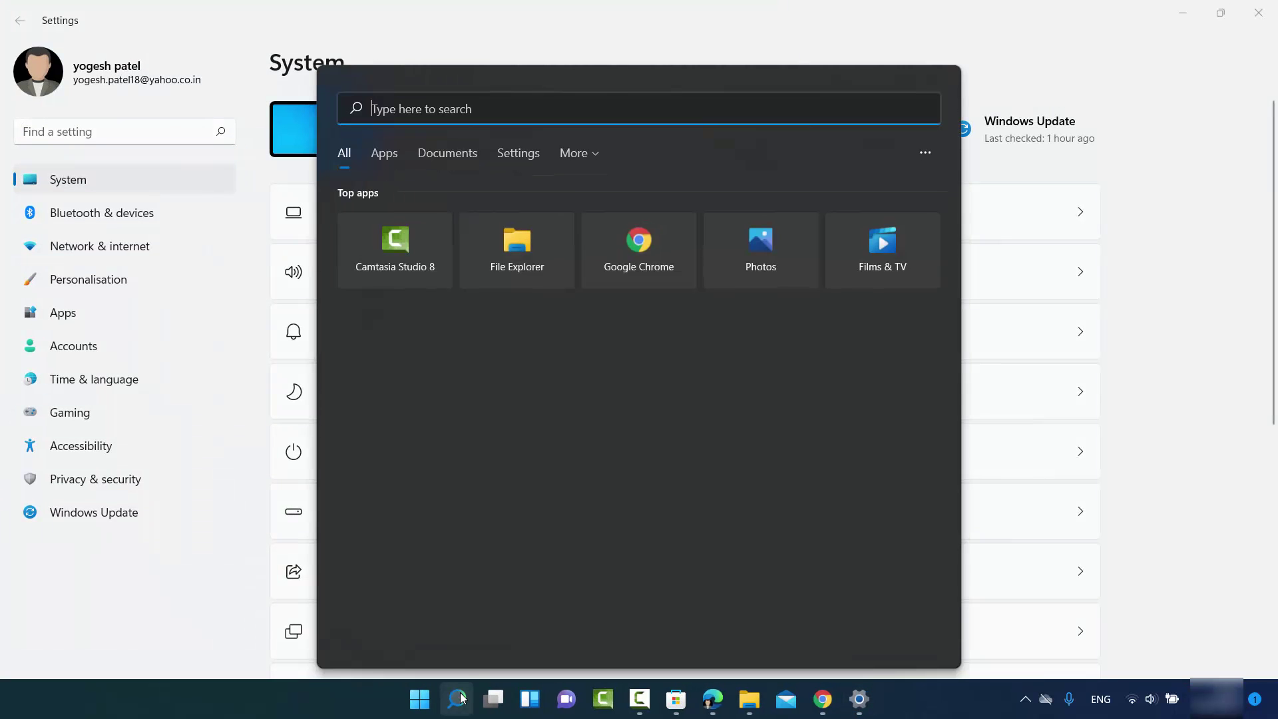
type("settings")
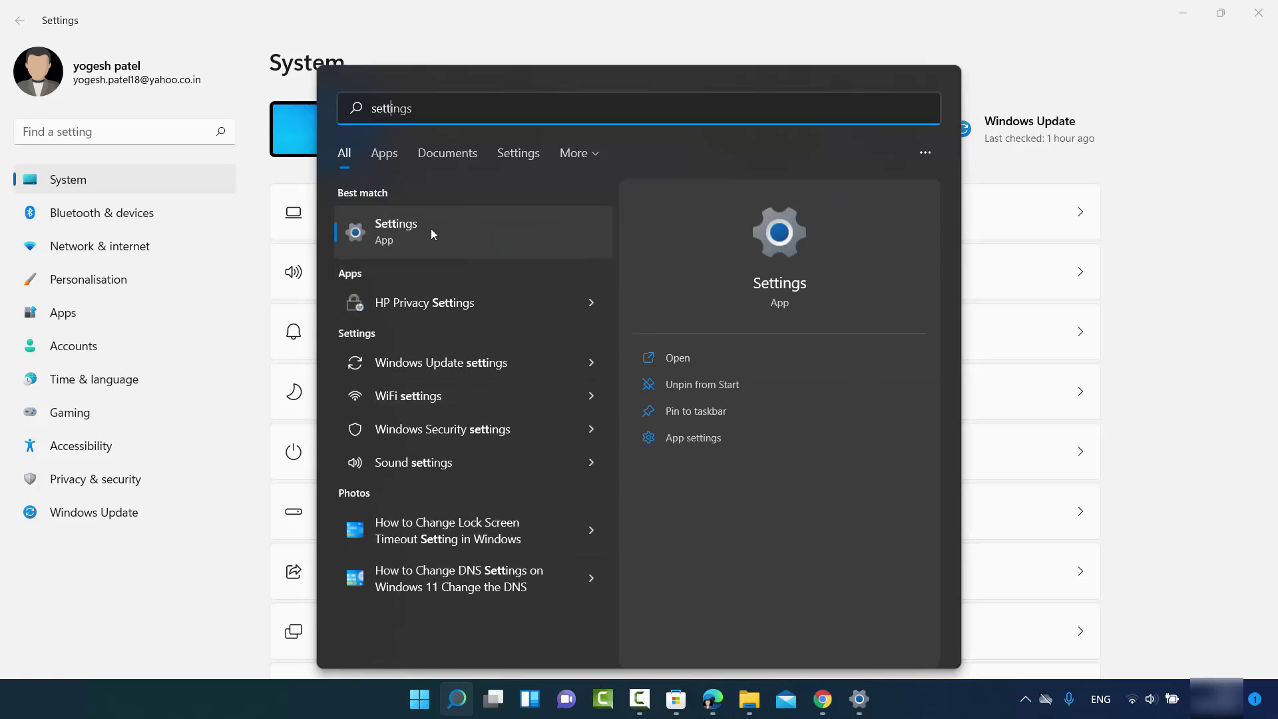
left_click(1220, 317)
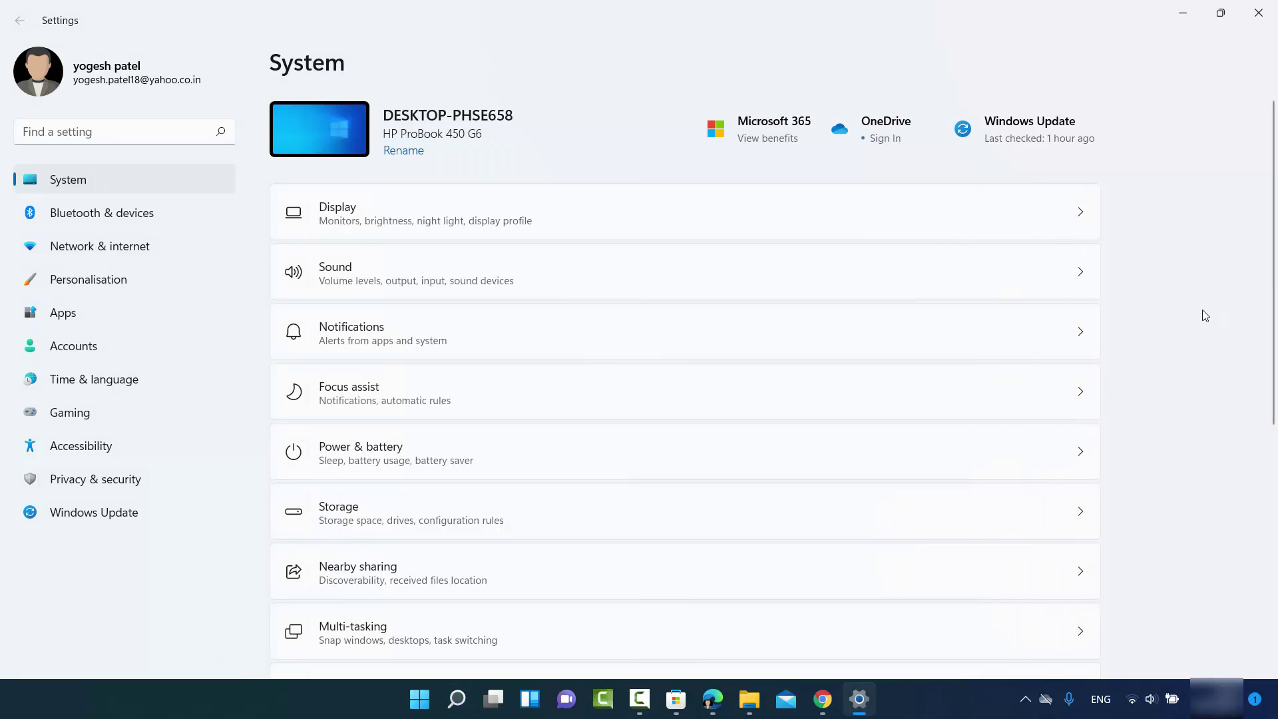
Go to Apps > Optional features and choose View features to add an optional feature.
left_click(68, 315)
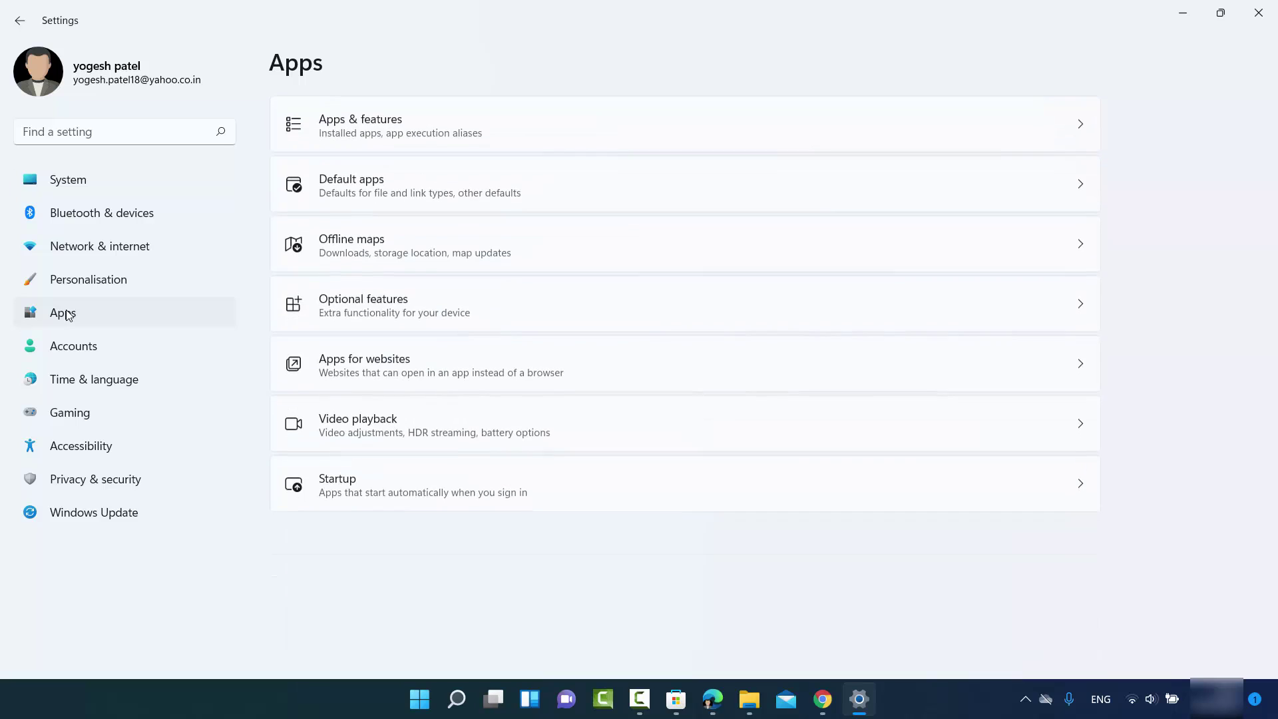
left_click(353, 314)
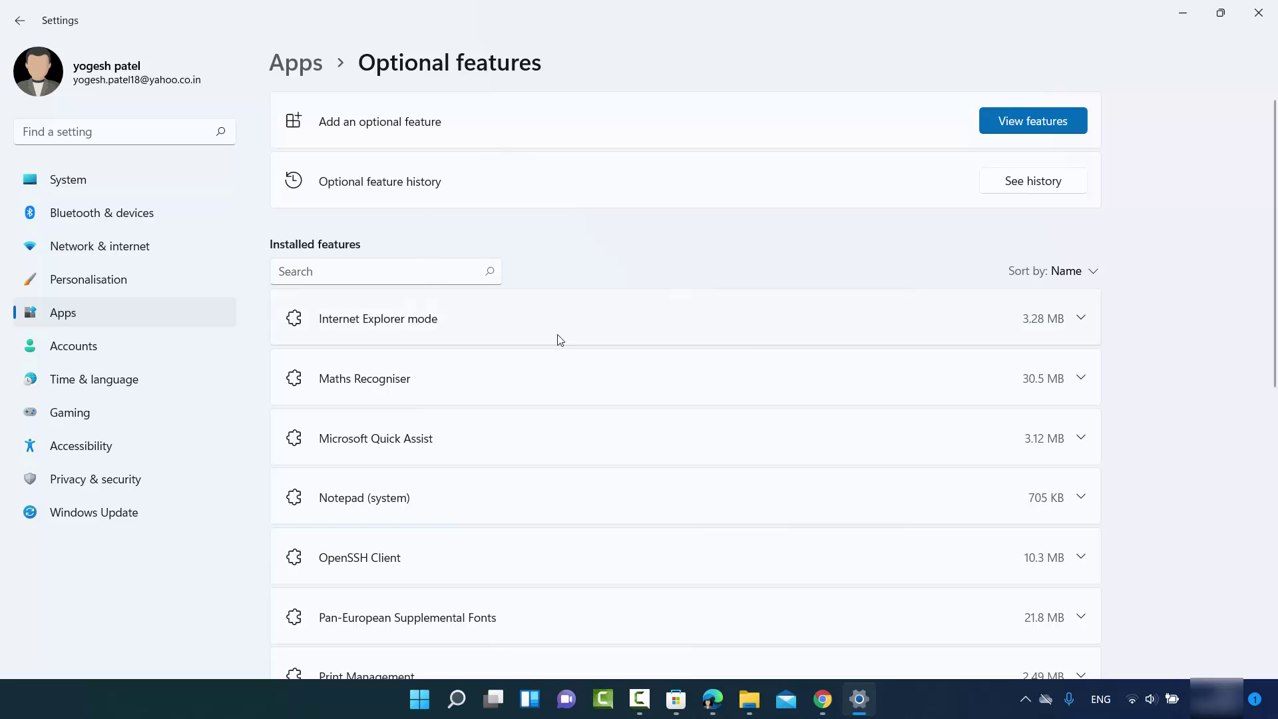
left_click(1010, 121)
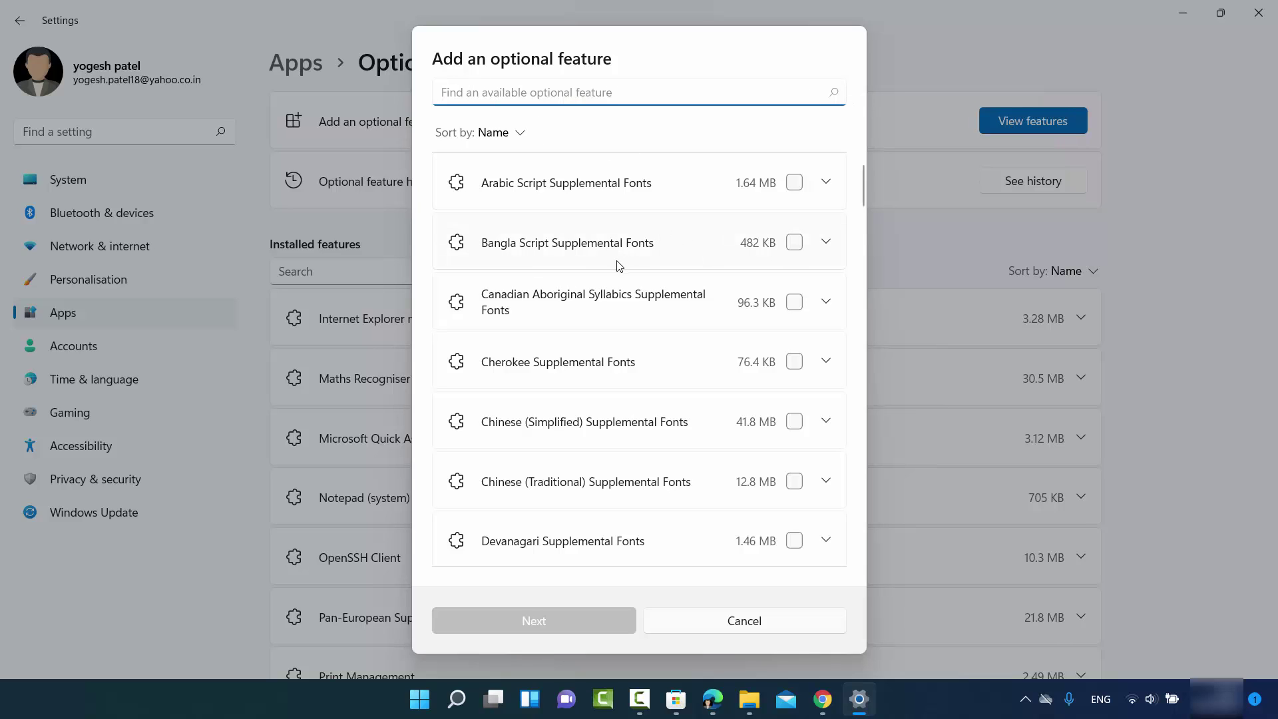
Filter features by 'wire', select Wireless Display, and install it.
scroll(506, 310, "down", 5)
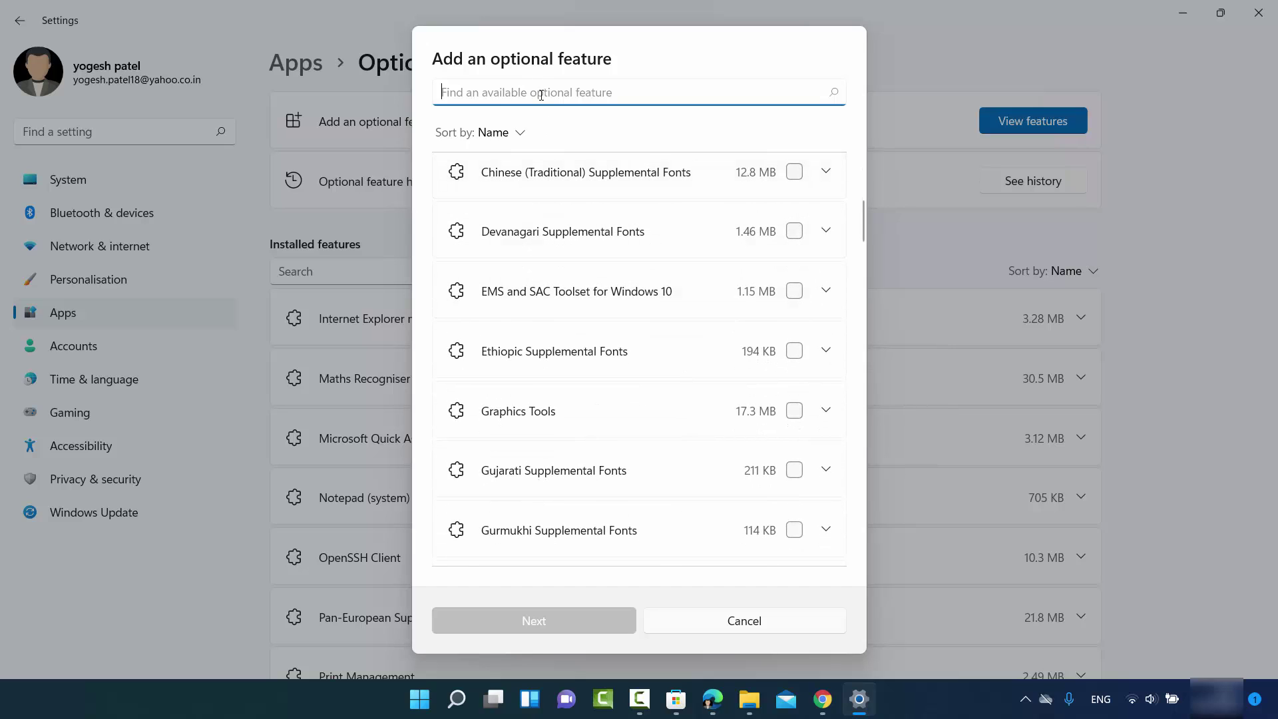
type("w")
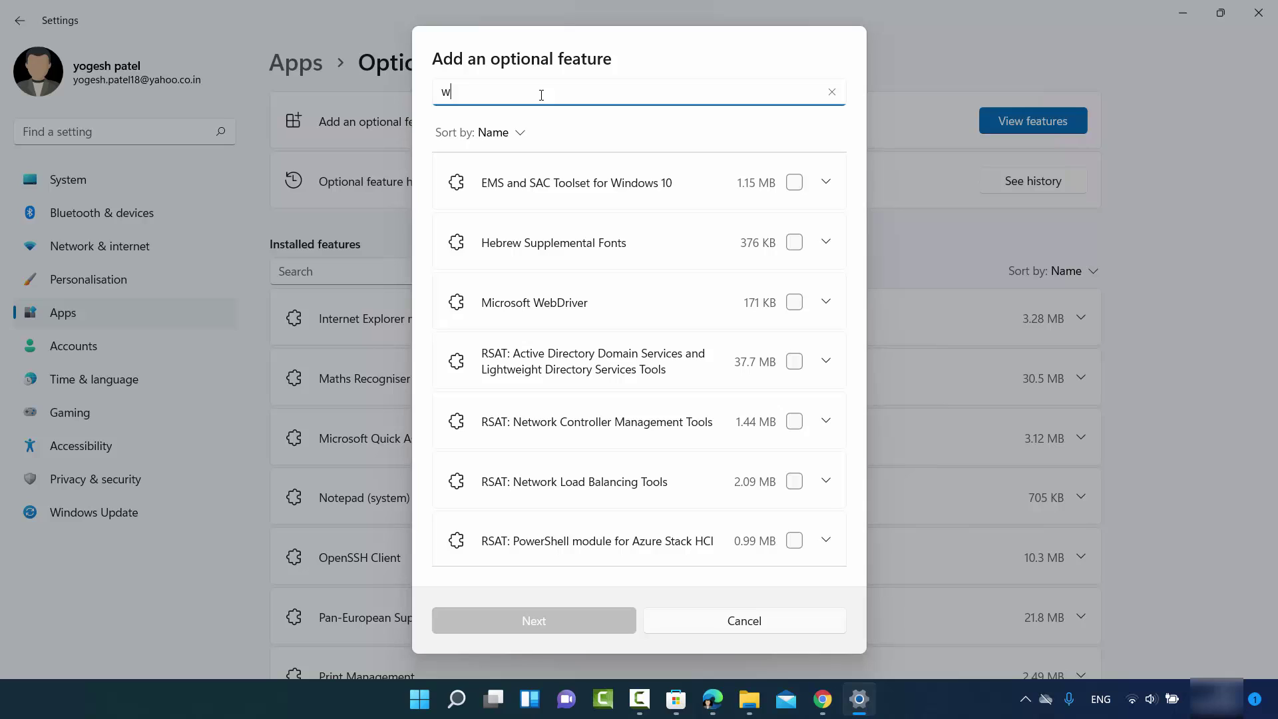
type("i")
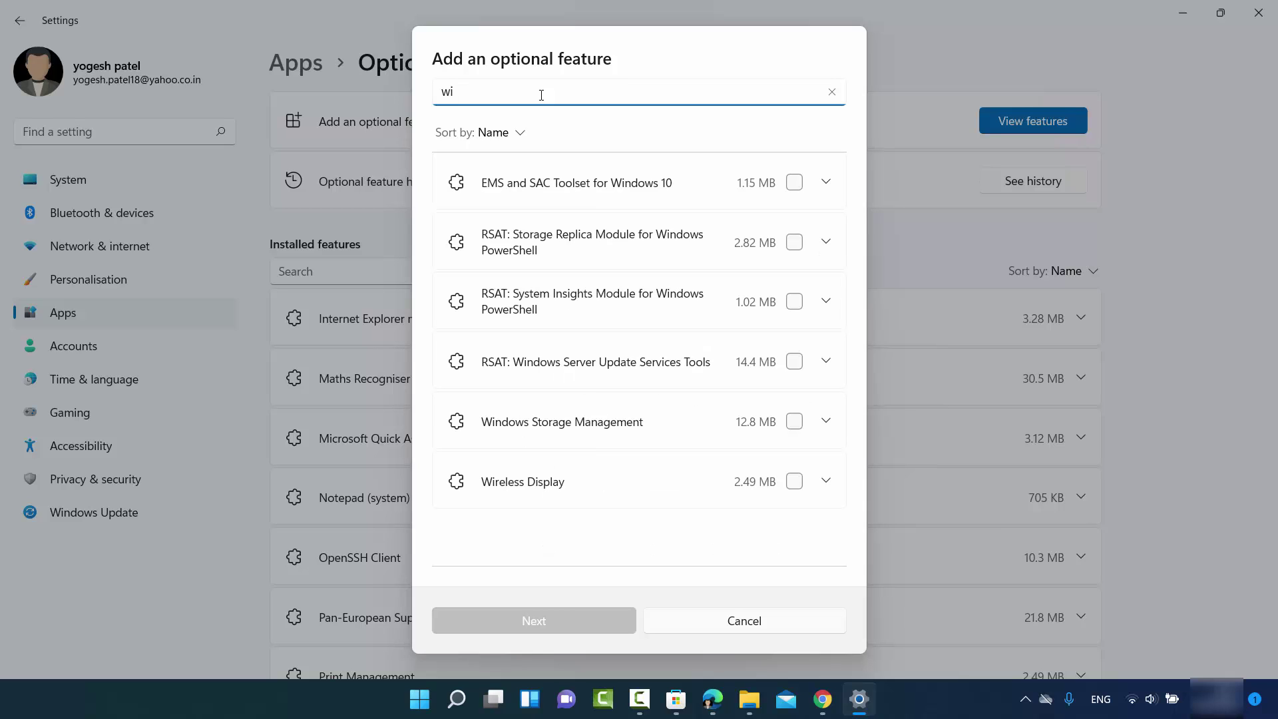
type("re")
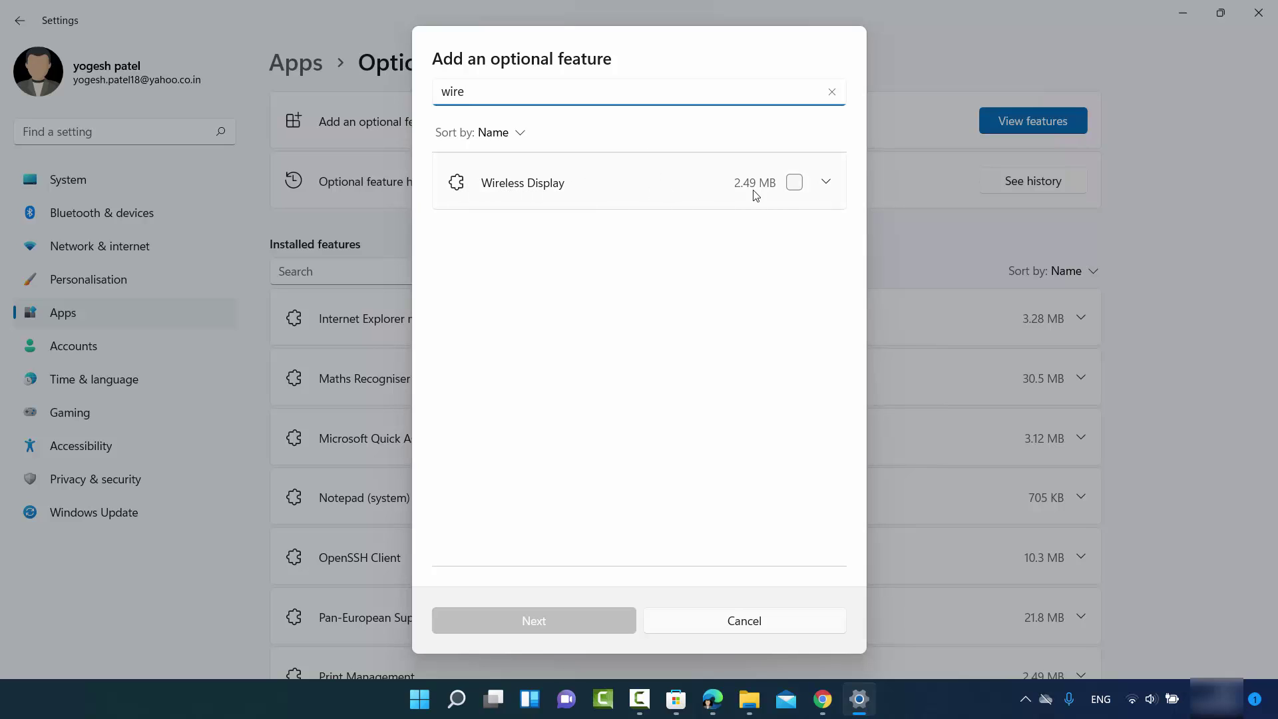
left_click(794, 185)
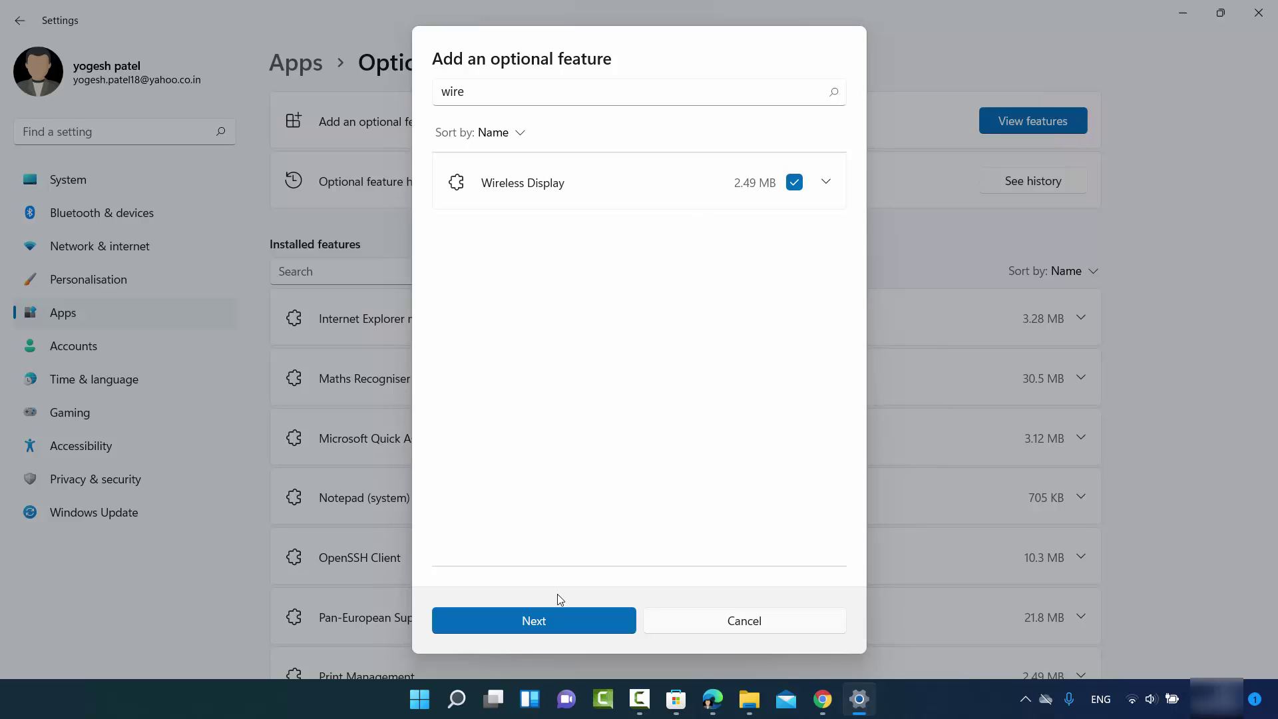
left_click(557, 618)
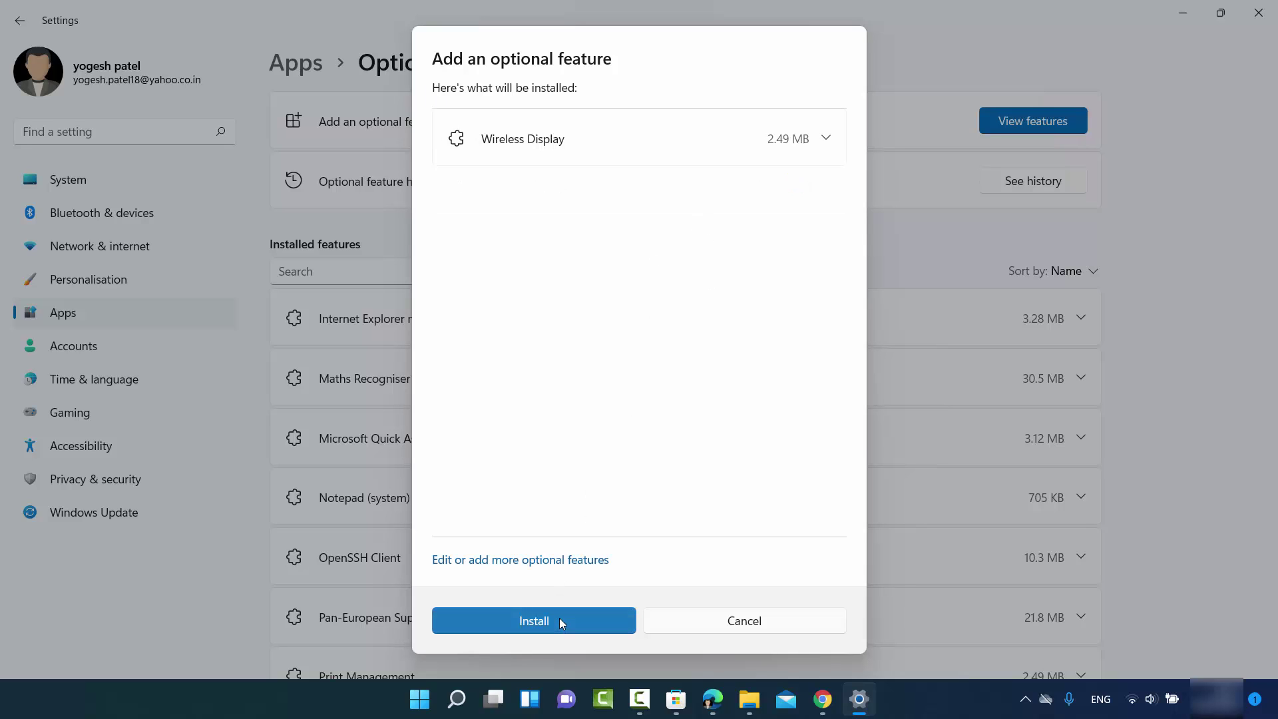
left_click(559, 619)
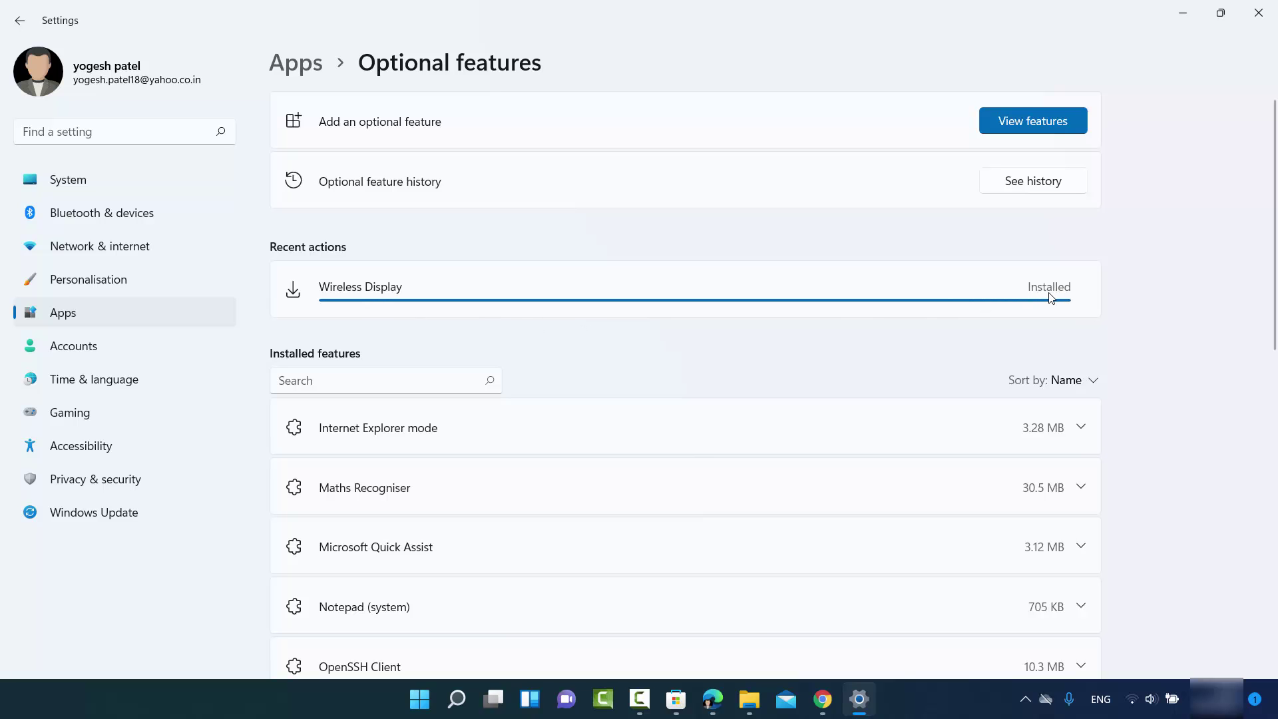
scroll(754, 381, "down", 10)
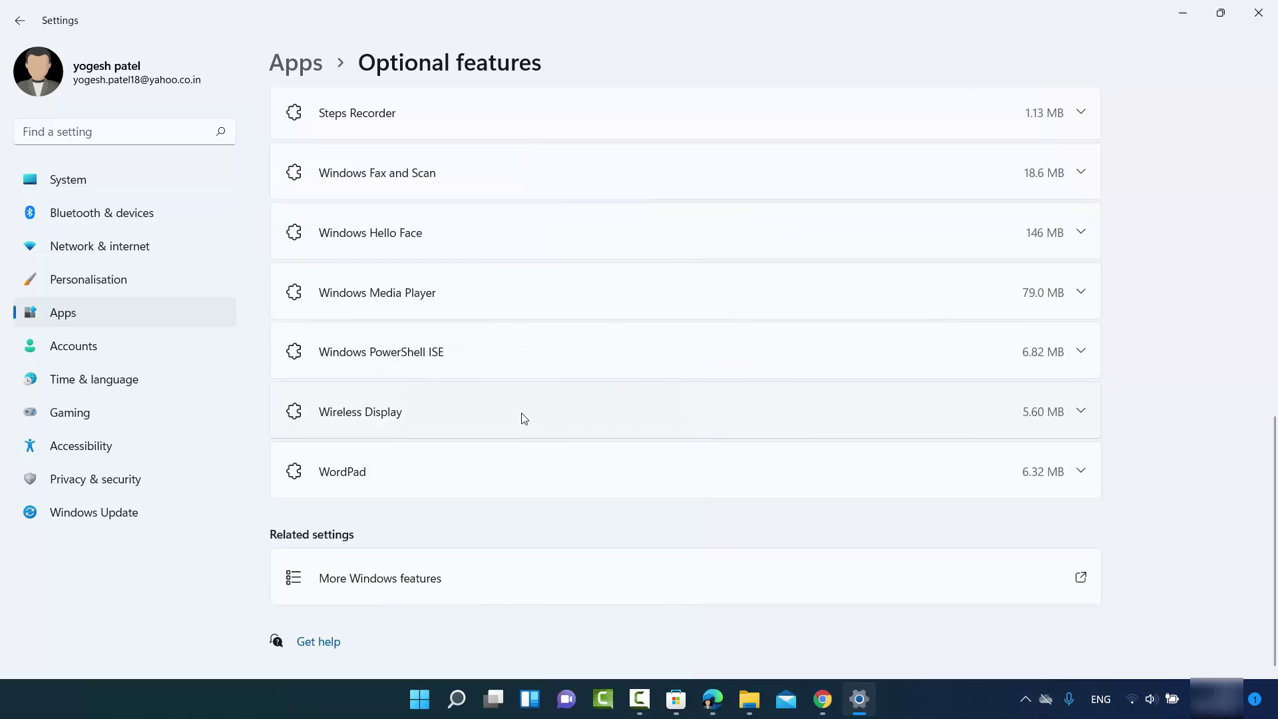
scroll(576, 413, "up", 10)
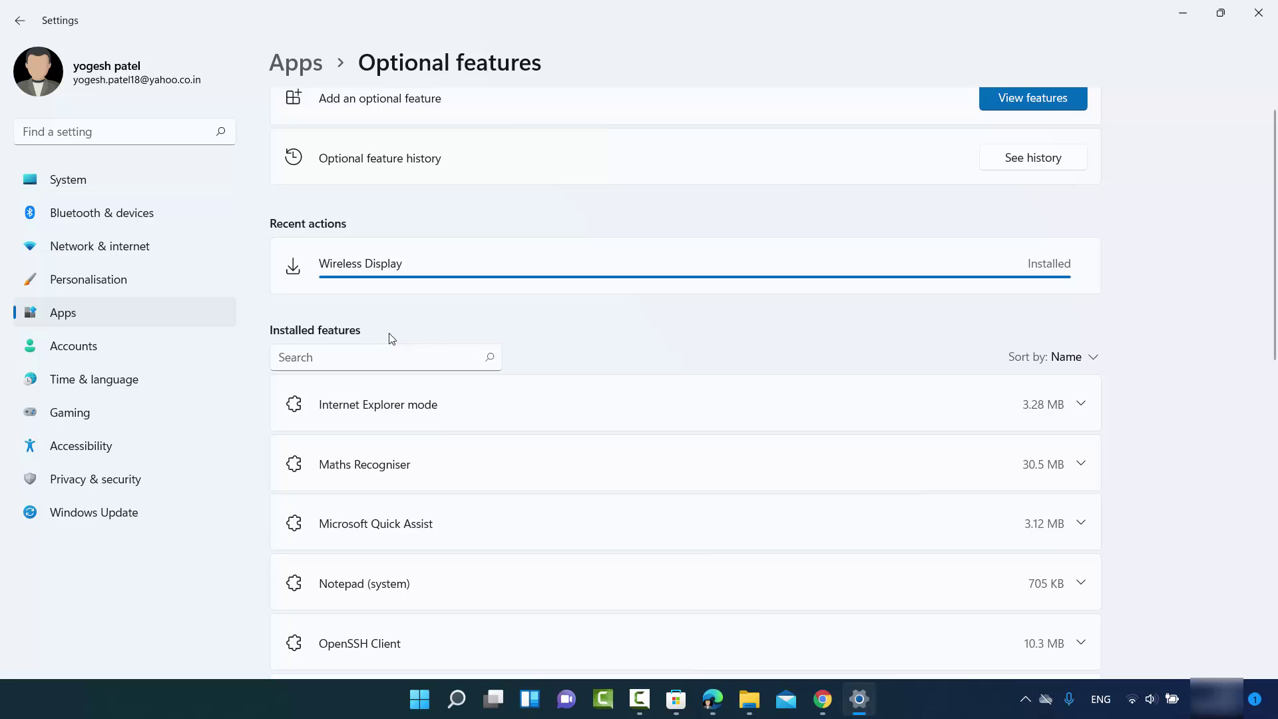
scroll(437, 354, "down", 10)
scroll(438, 361, "down", 1)
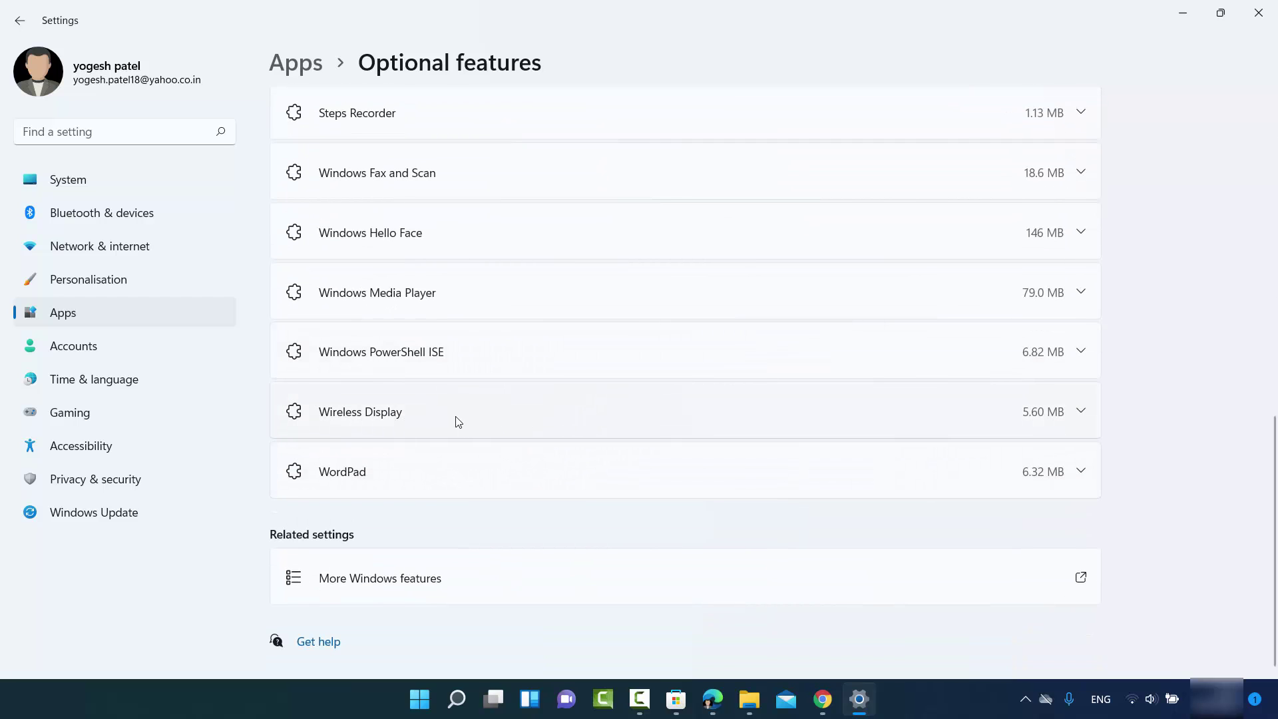
scroll(426, 423, "up", 2)
scroll(424, 421, "up", 7)
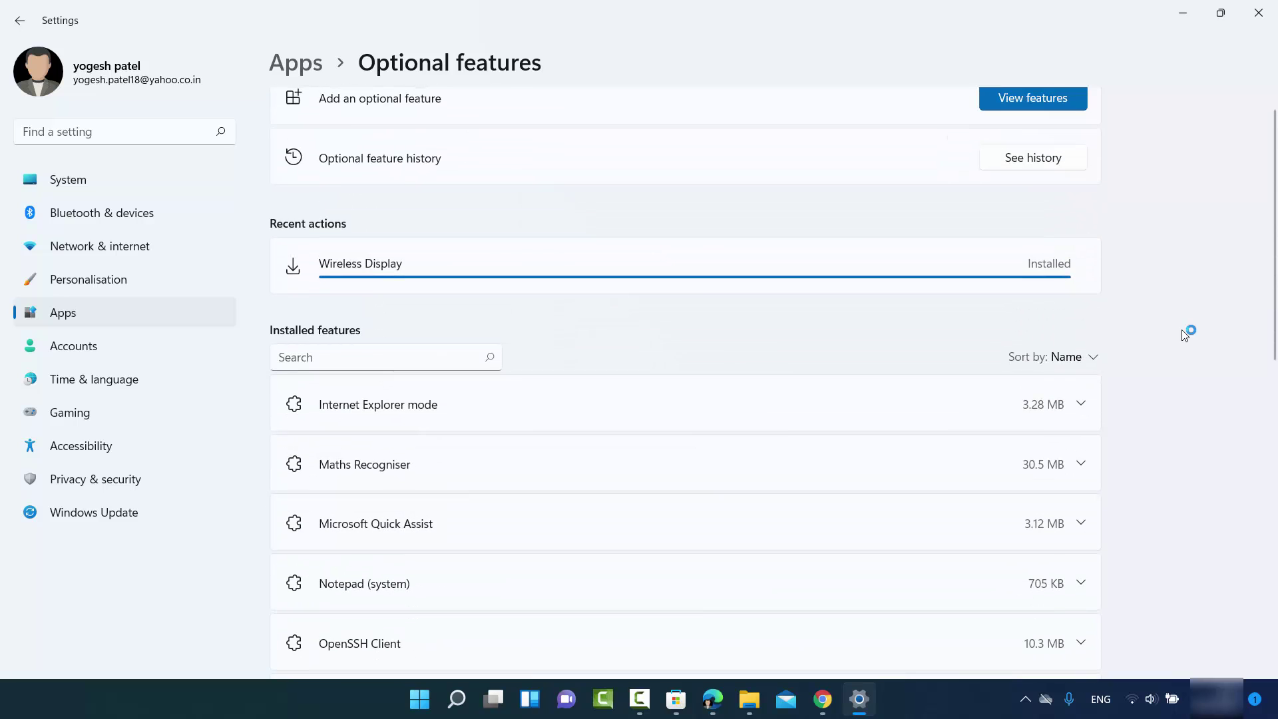
Close Settings, search Windows for 'connect', and launch the Connect app from the results.
left_click(1258, 15)
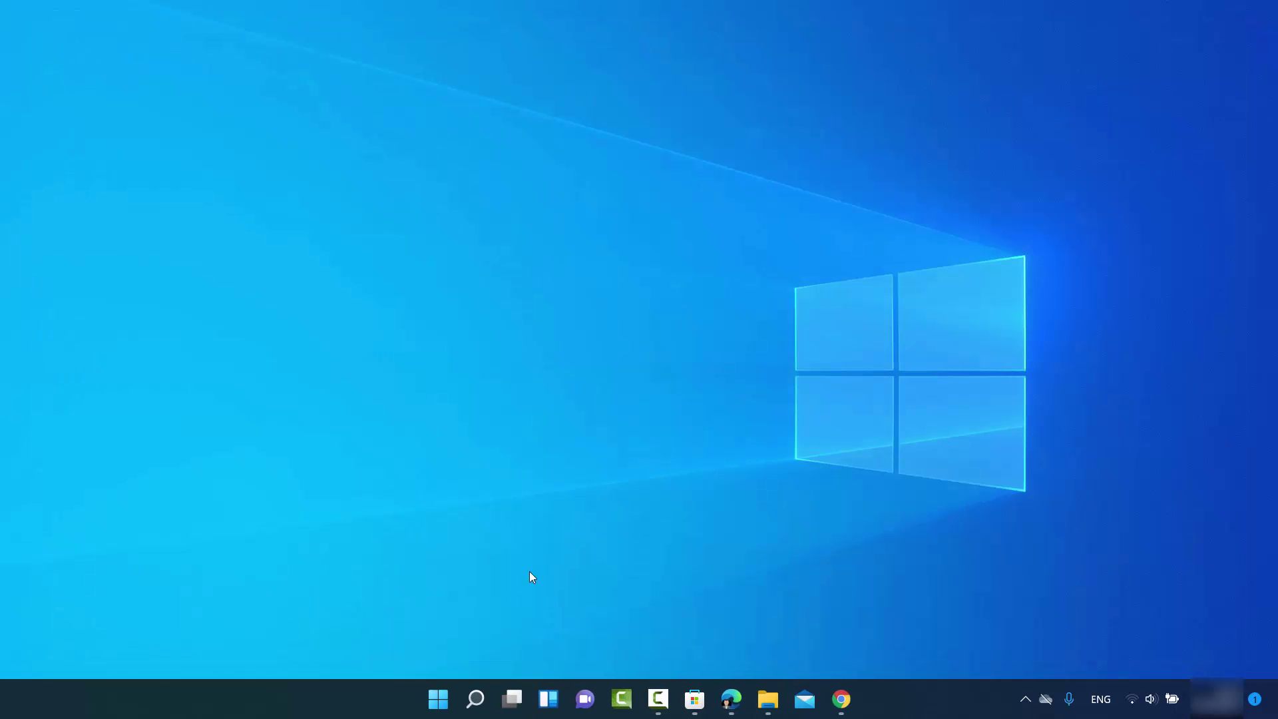
left_click(474, 698)
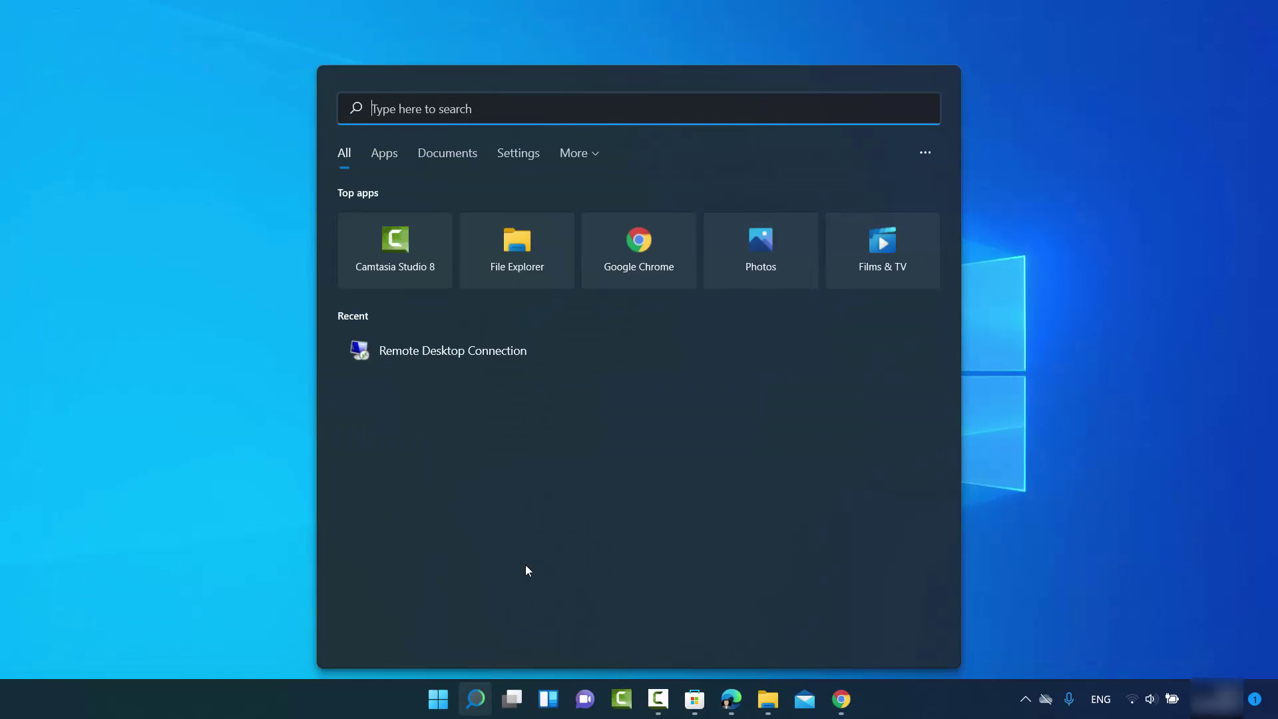
type("calculator")
key("ctrl+a")
type("con")
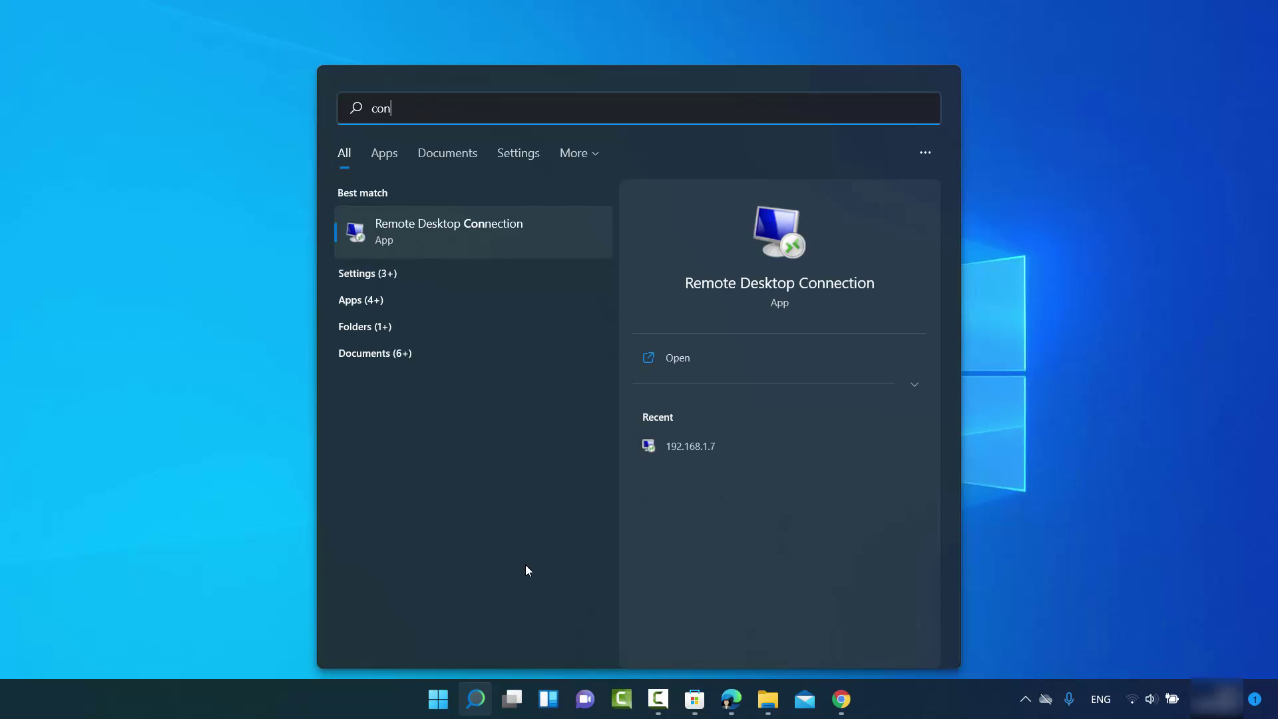
type("nect")
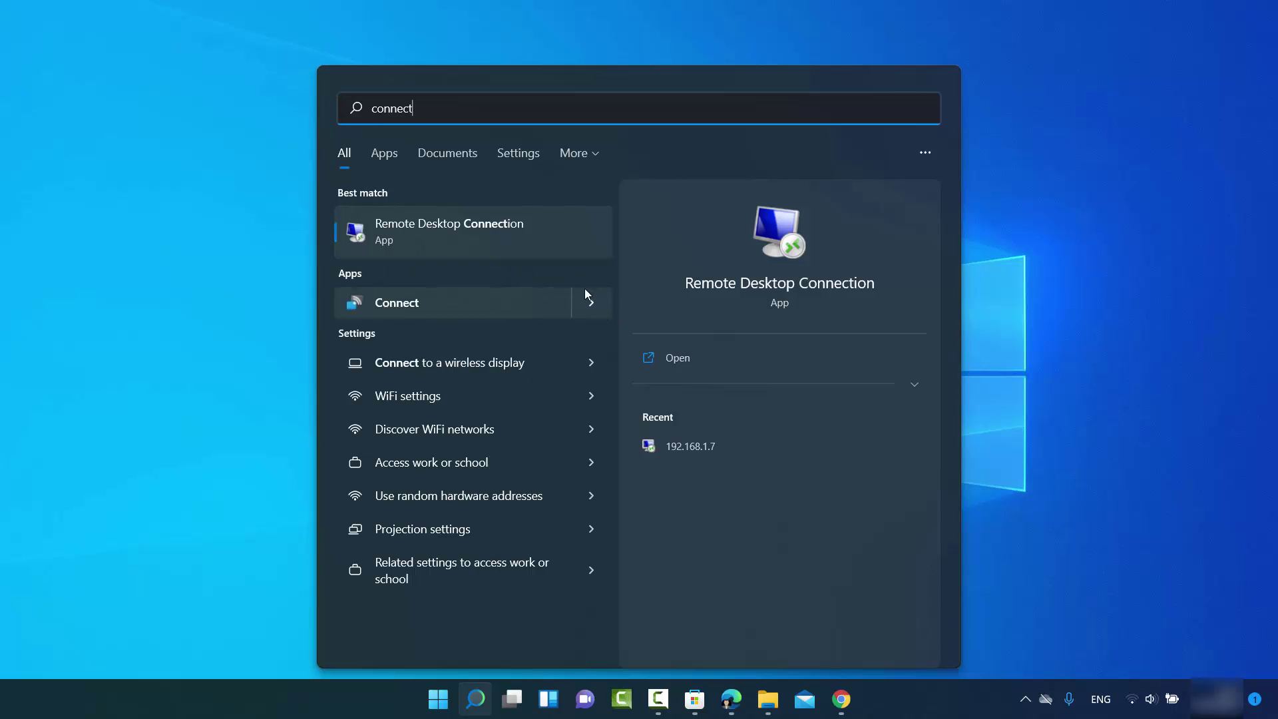
left_click(592, 303)
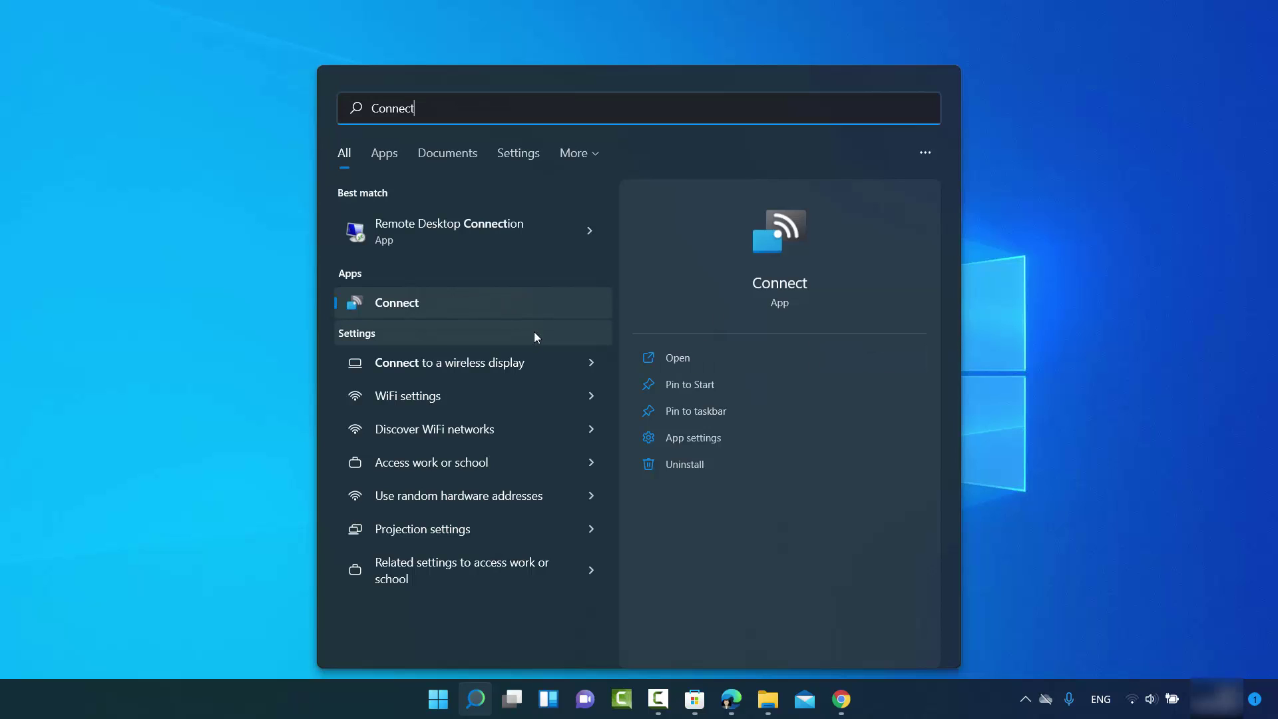
left_click(473, 312)
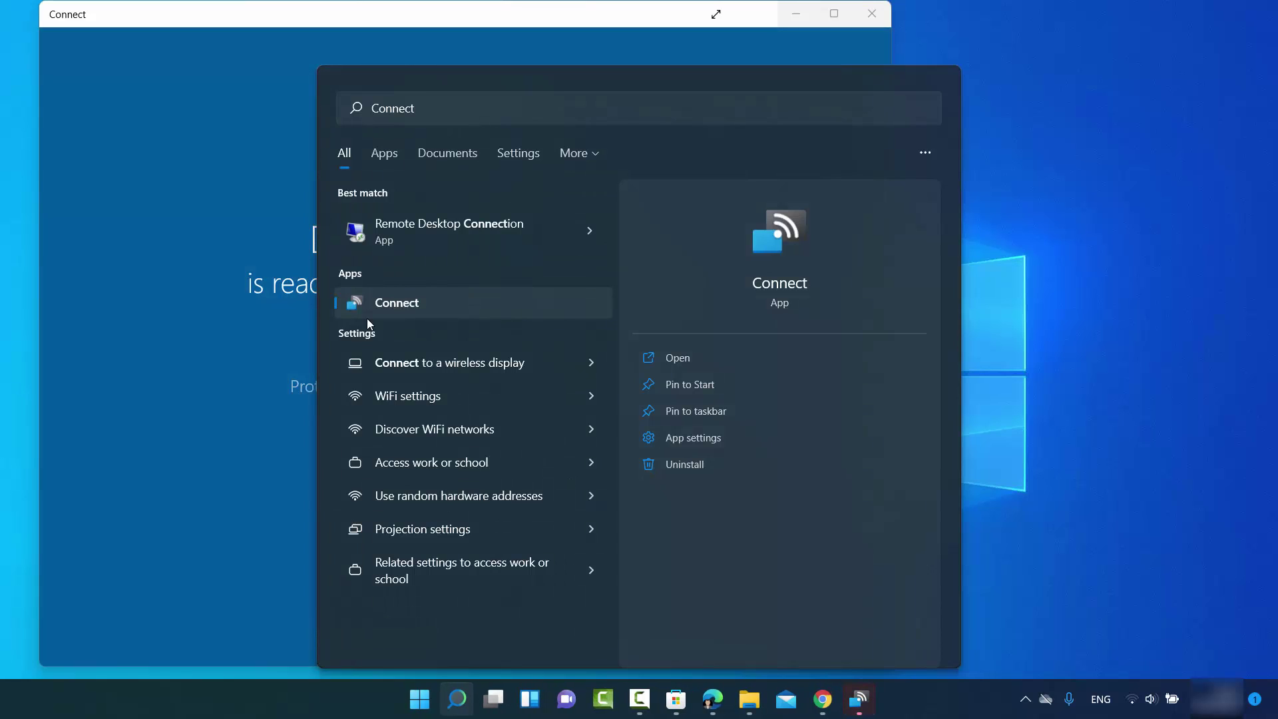
Dismiss the search panel and move the Connect window to the screen centre.
left_click(733, 38)
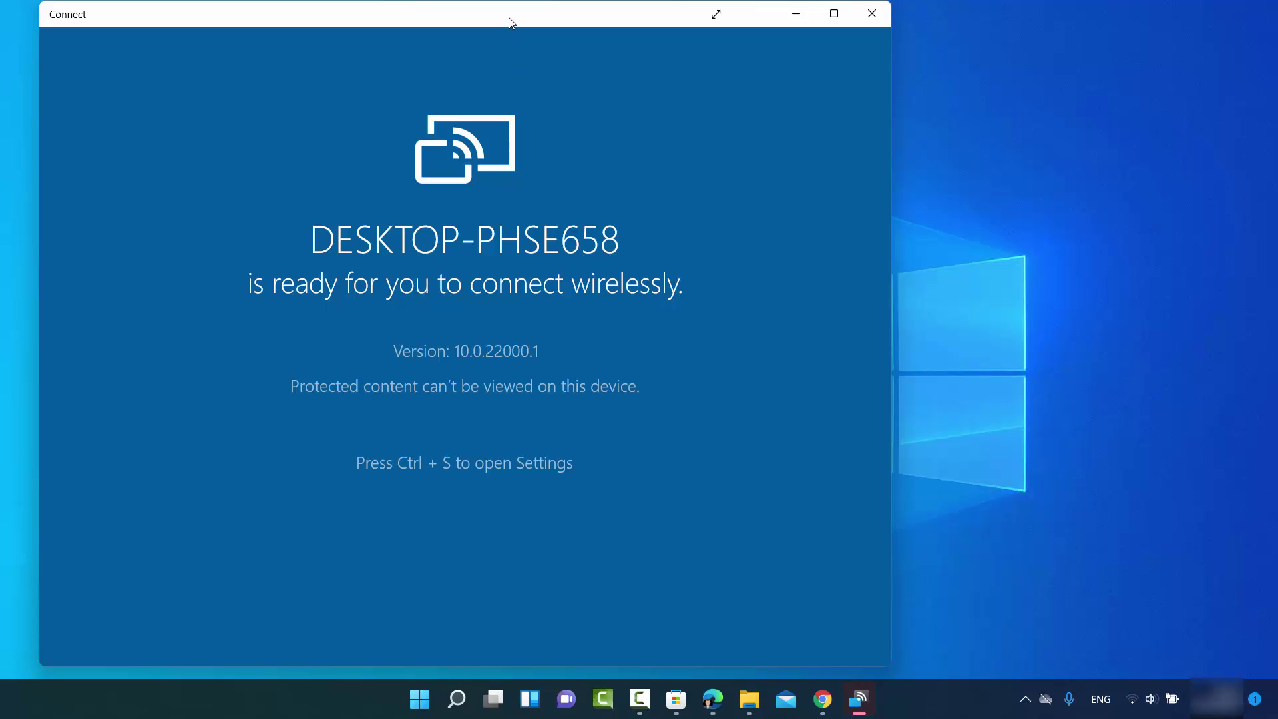
left_click_drag(507, 18, 627, 20)
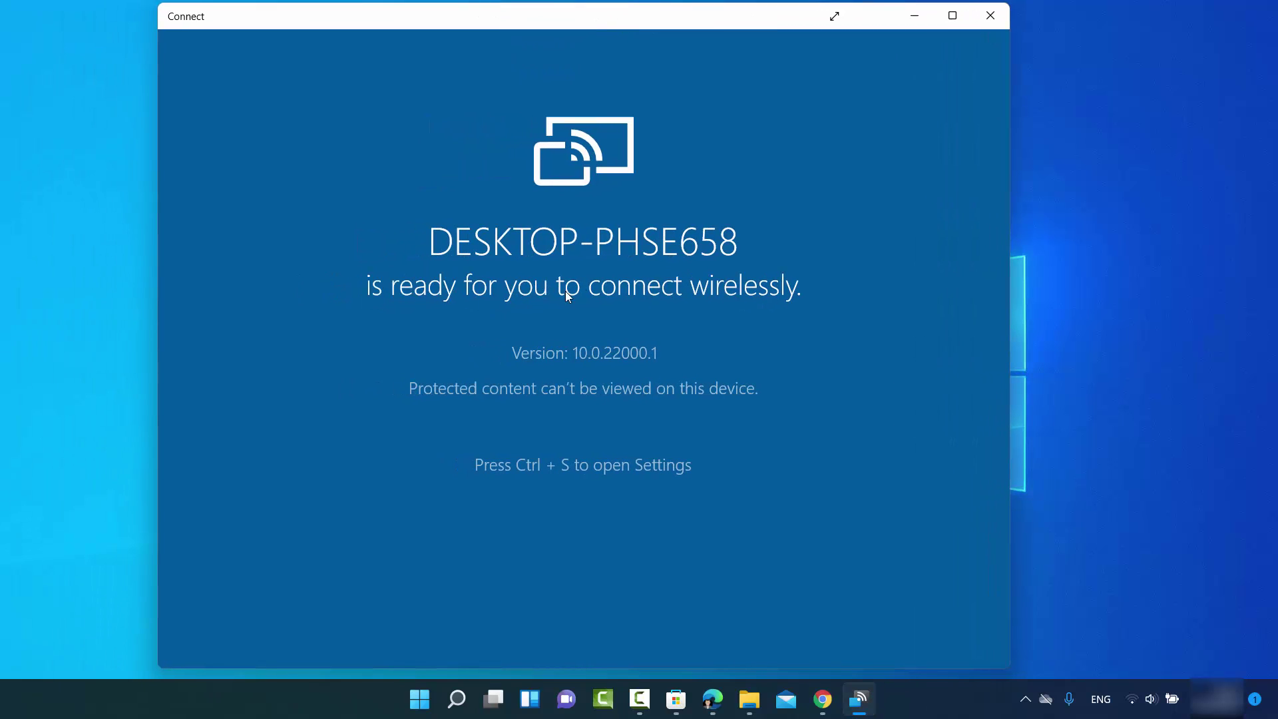